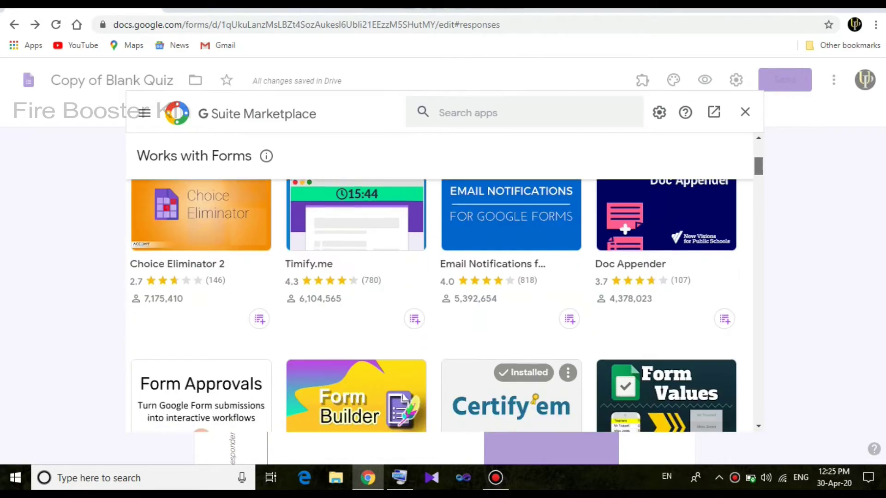
scroll(447, 288, down, 2)
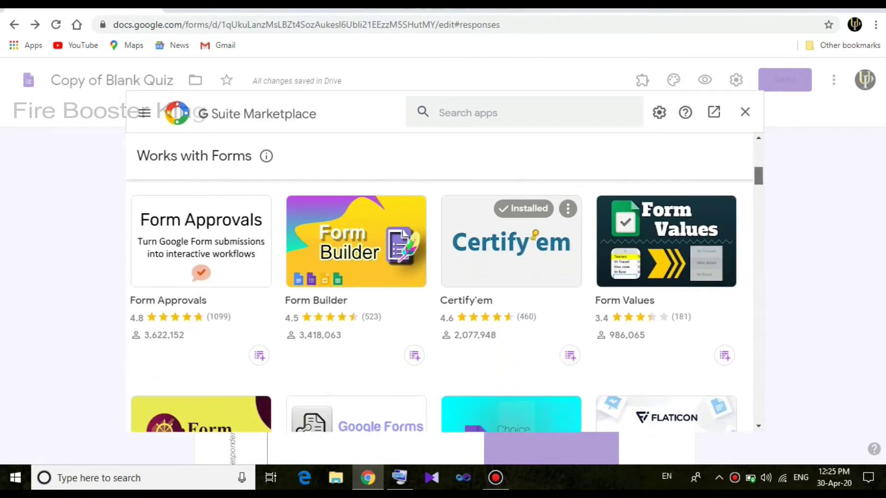
Find the Email Notifications for Google Forms card in the add-ons grid and open its page
scroll(447, 288, up, 6)
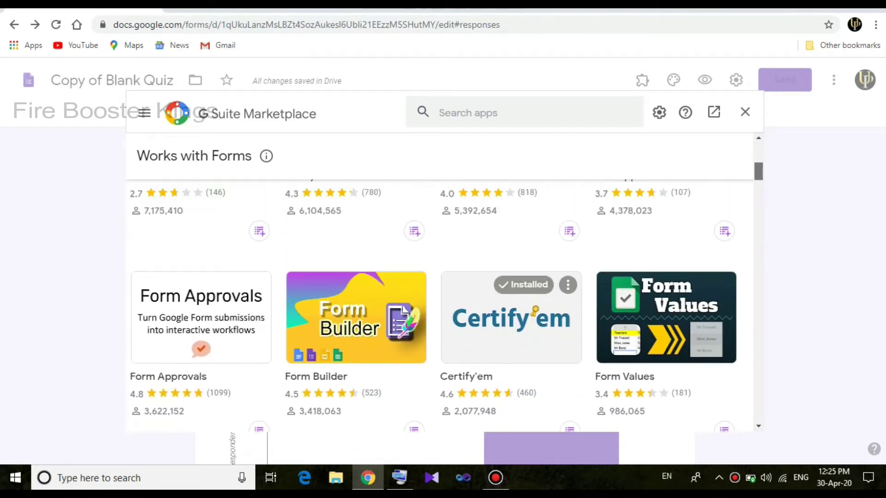
click(447, 288)
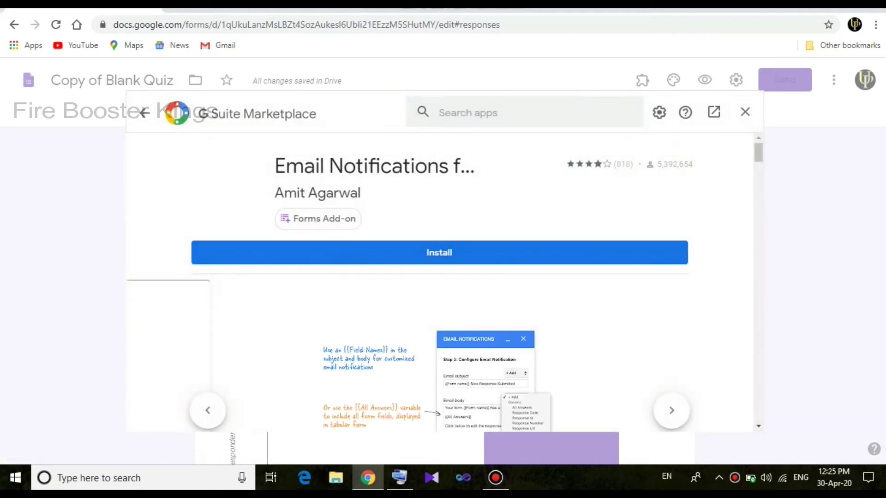
Install the Email Notifications add-on and confirm CONTINUE in the Get ready to install dialog
scroll(447, 287, down, 1)
scroll(447, 288, down, 3)
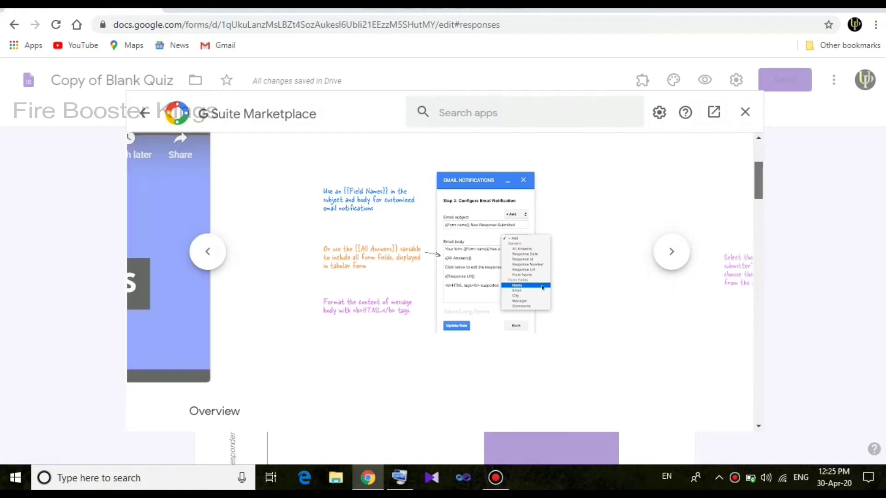
scroll(447, 288, up, 3)
click(447, 253)
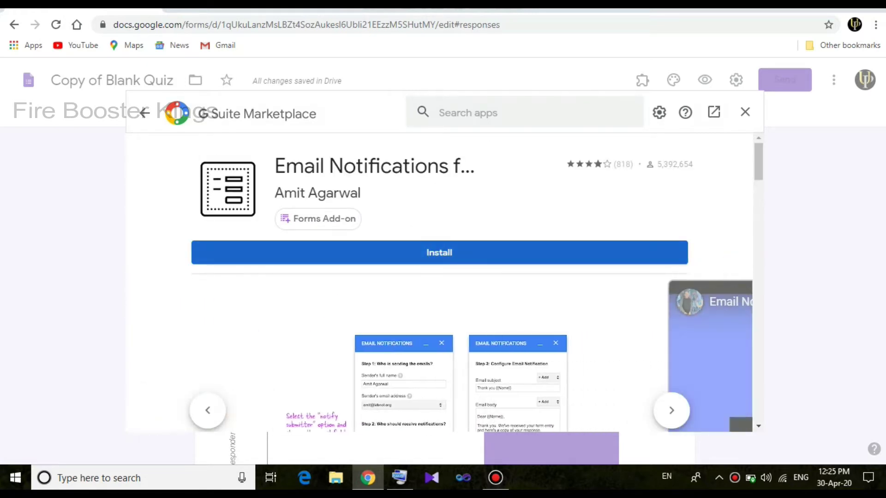
click(527, 336)
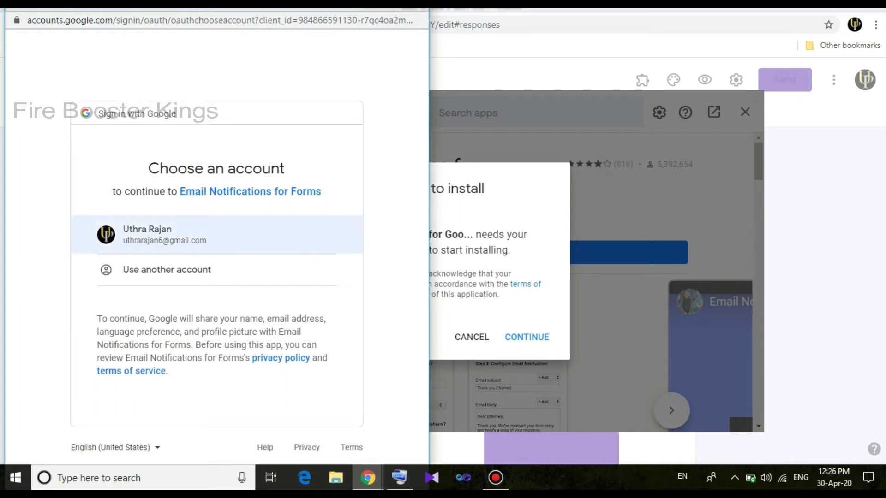
Choose the Google account and scroll the consent screen to grant the add-on's permissions
click(217, 235)
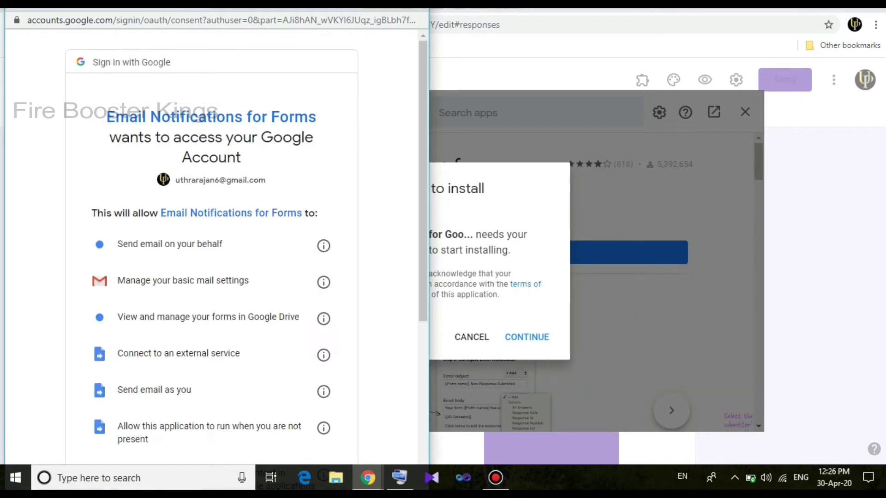
scroll(211, 250, down, 6)
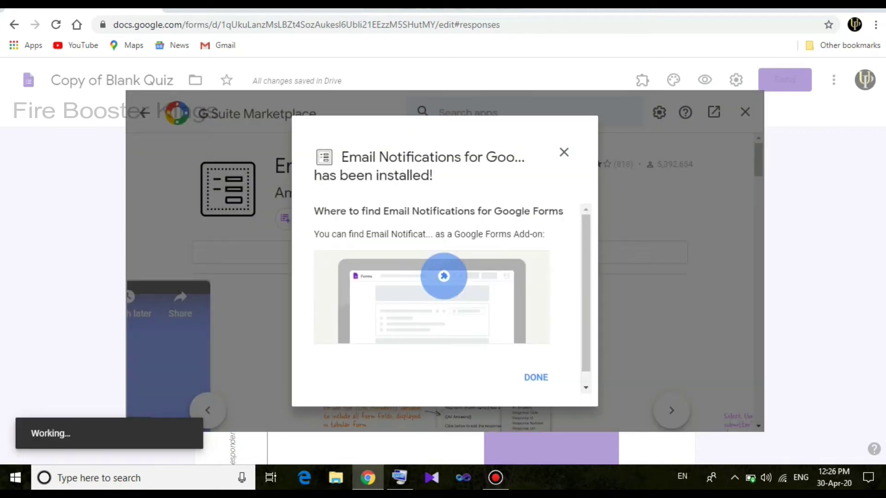
Dismiss the install confirmation, close the Marketplace, and pick Email Notifications from the Add-ons menu
click(535, 377)
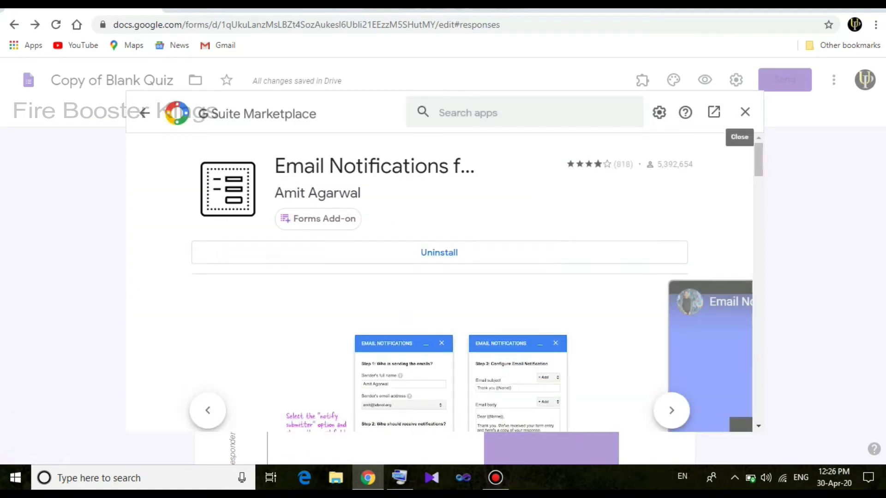
click(745, 112)
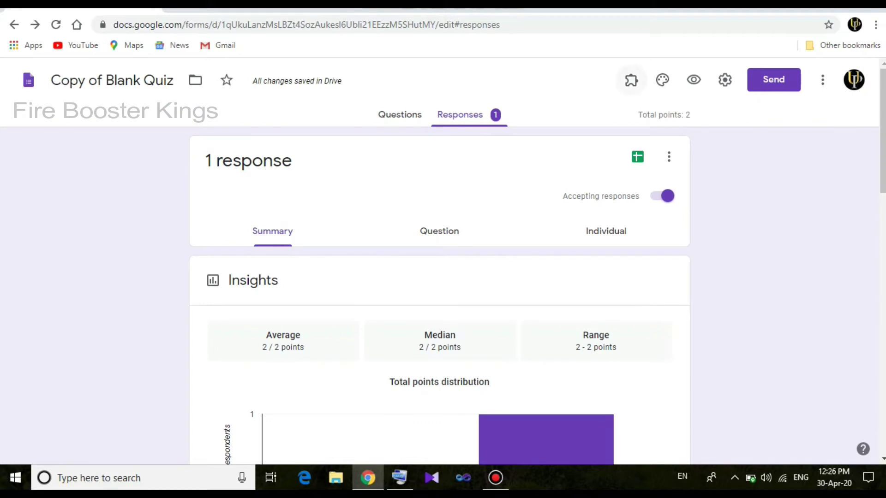
click(631, 79)
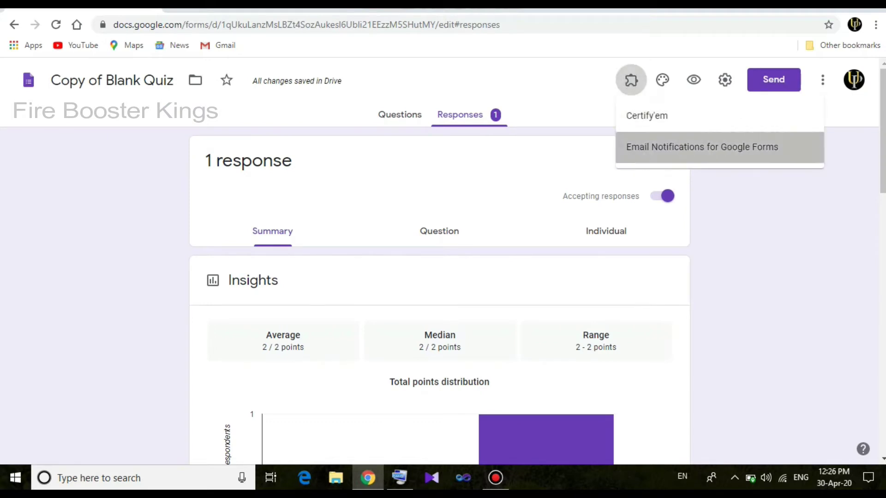
click(701, 147)
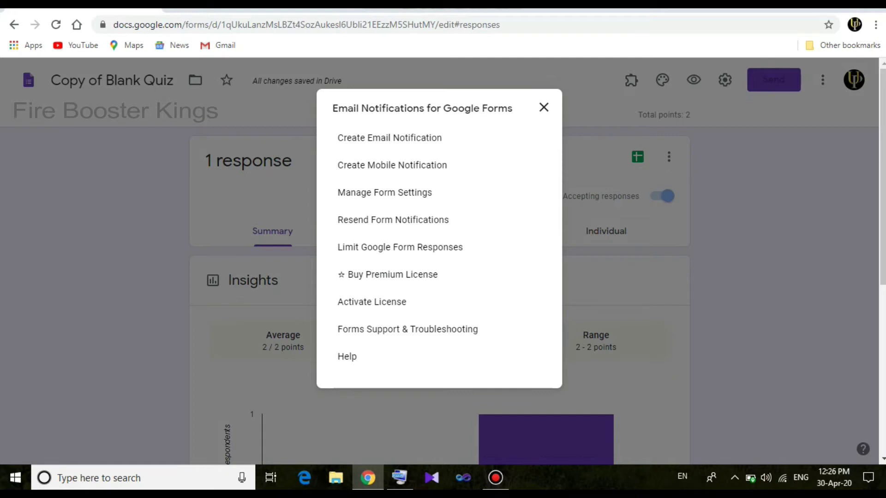
Create a new email notification rule and look through its settings down to Save Rule
click(389, 138)
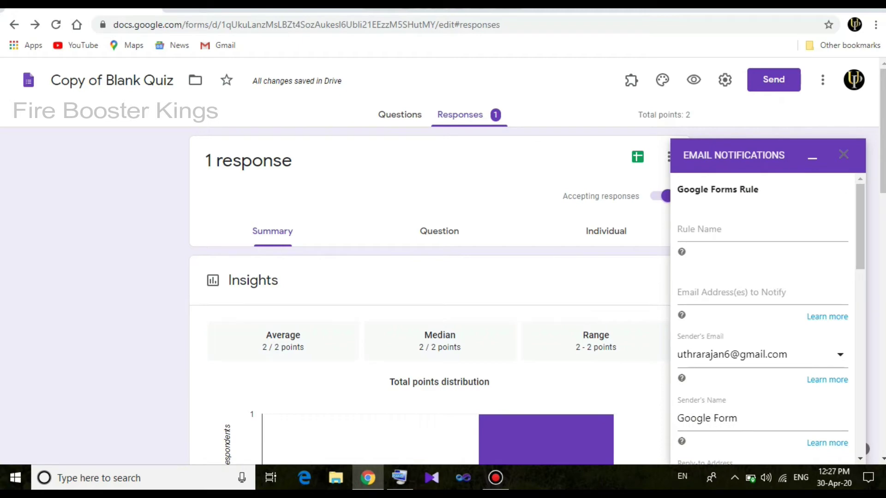
scroll(859, 226, down, 1)
scroll(766, 323, down, 2)
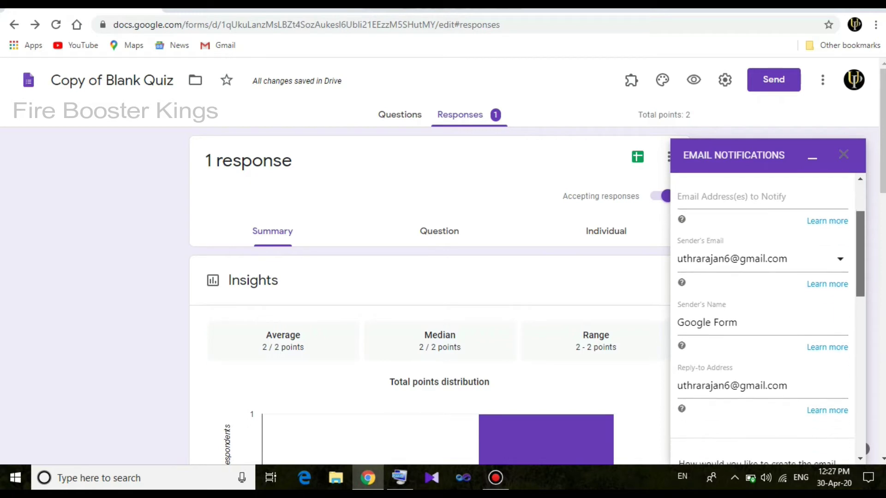
scroll(766, 318, down, 1)
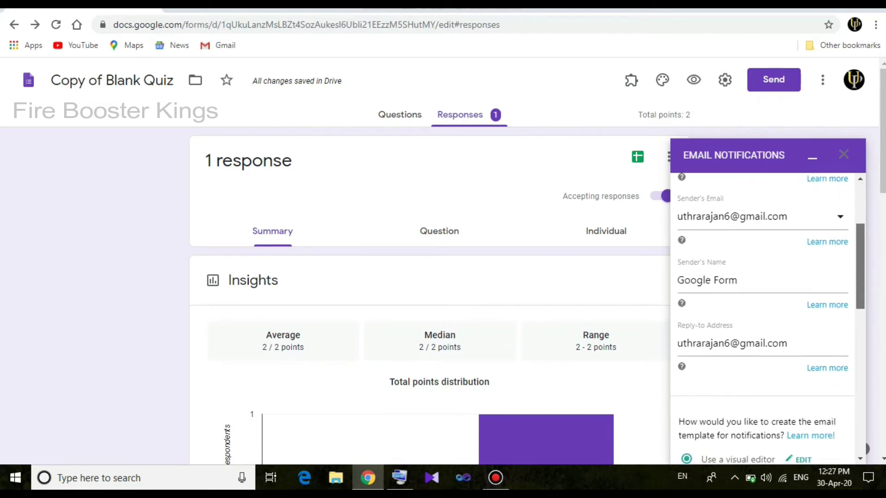
scroll(766, 319, down, 2)
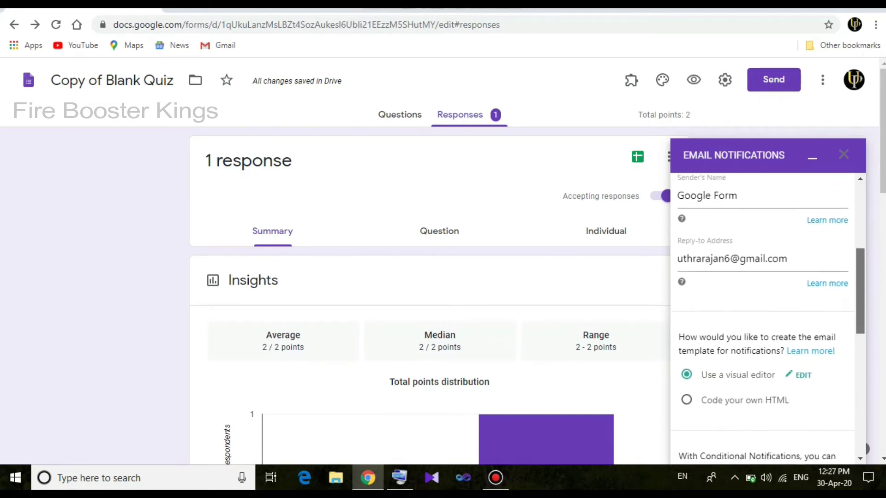
scroll(766, 318, down, 2)
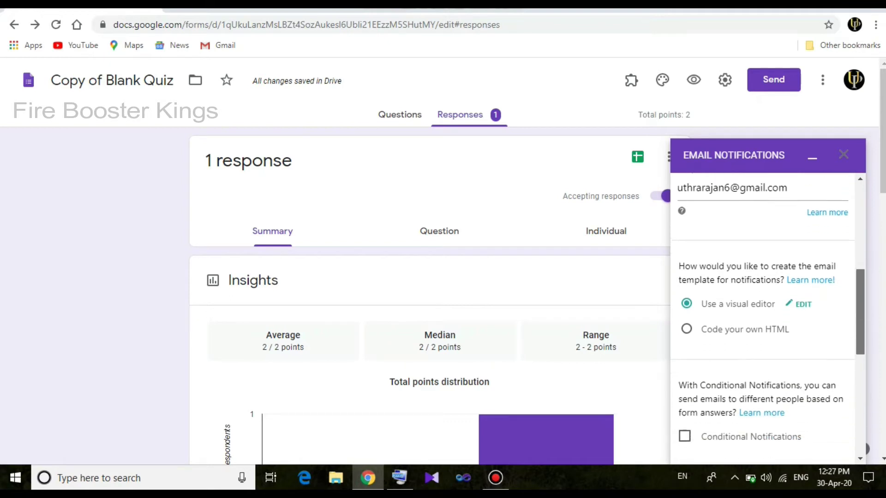
scroll(766, 319, down, 2)
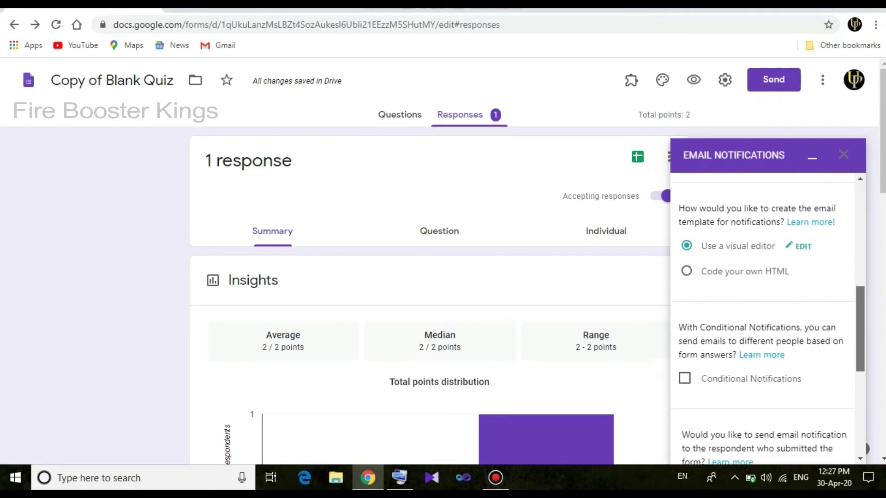
scroll(766, 318, down, 4)
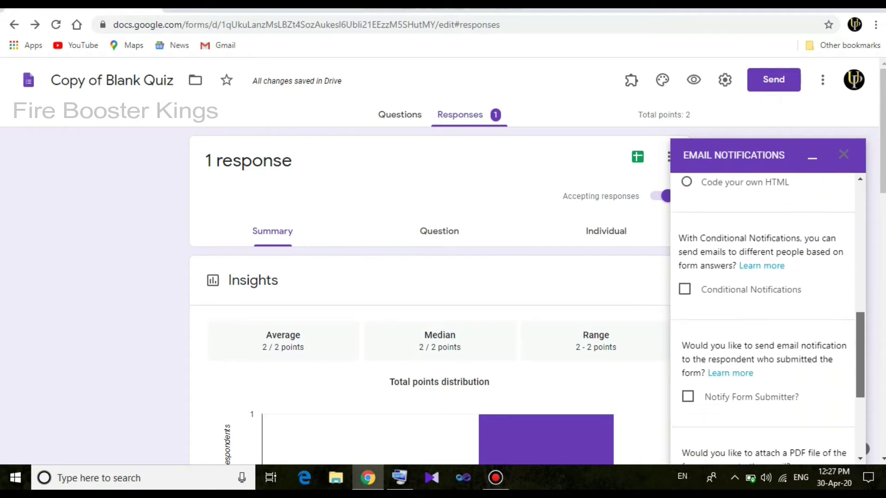
scroll(766, 318, down, 2)
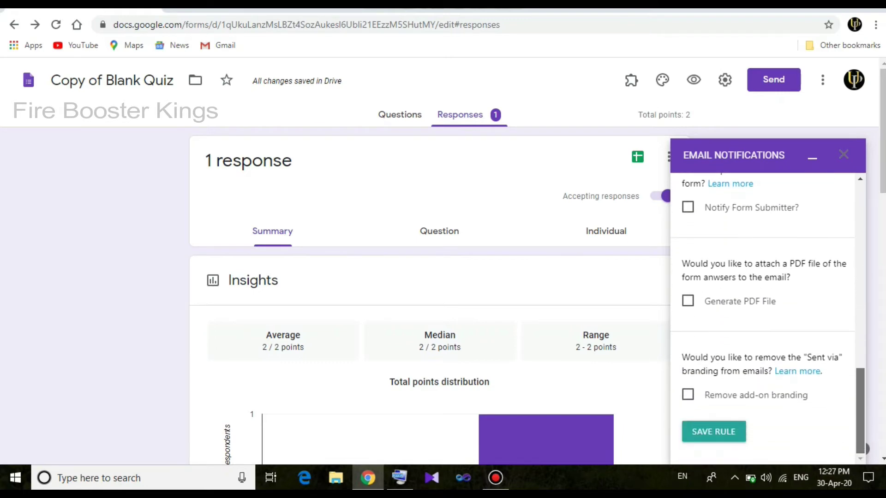
scroll(766, 318, up, 10)
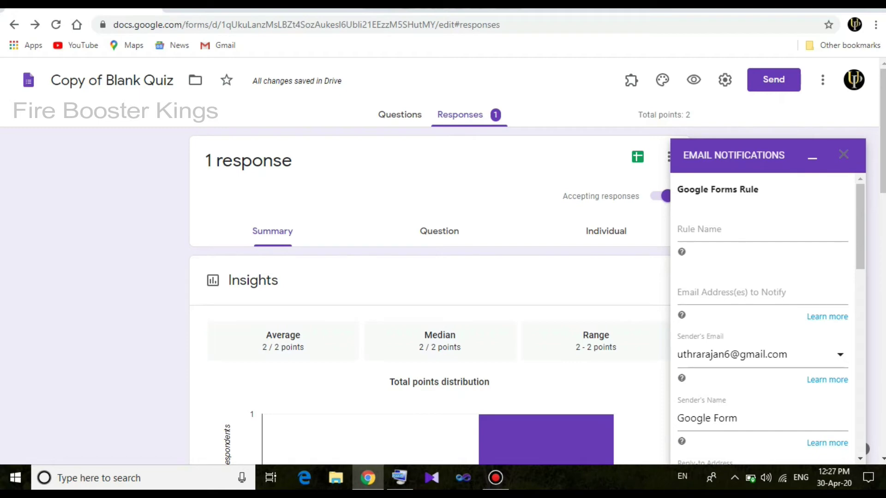
Enter the recipient's e-mail address in the rule and save it with SAVE RULE
click(738, 292)
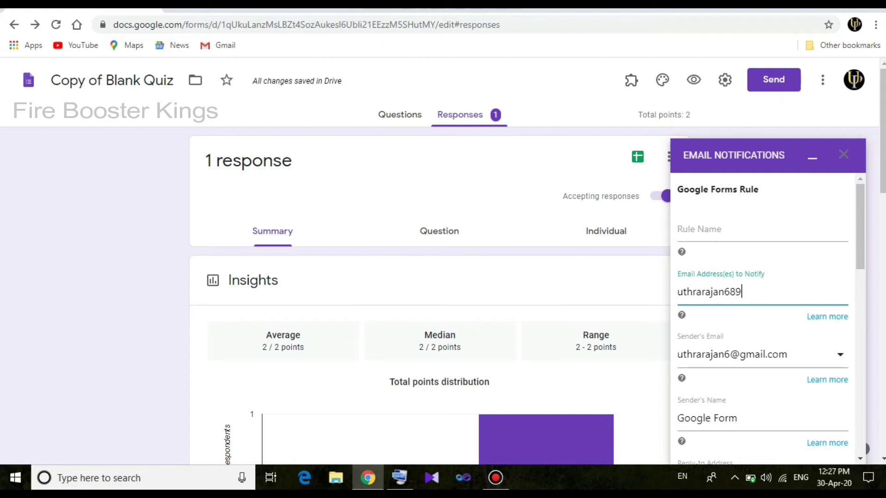
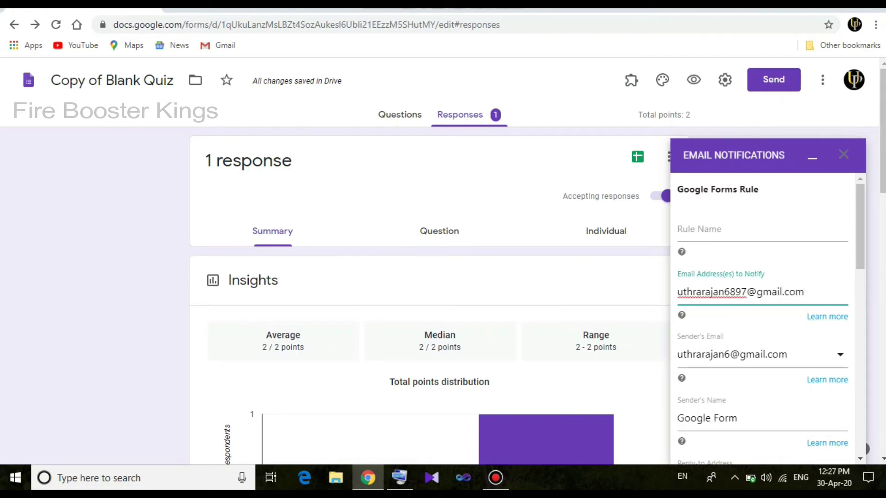
scroll(766, 323, down, 6)
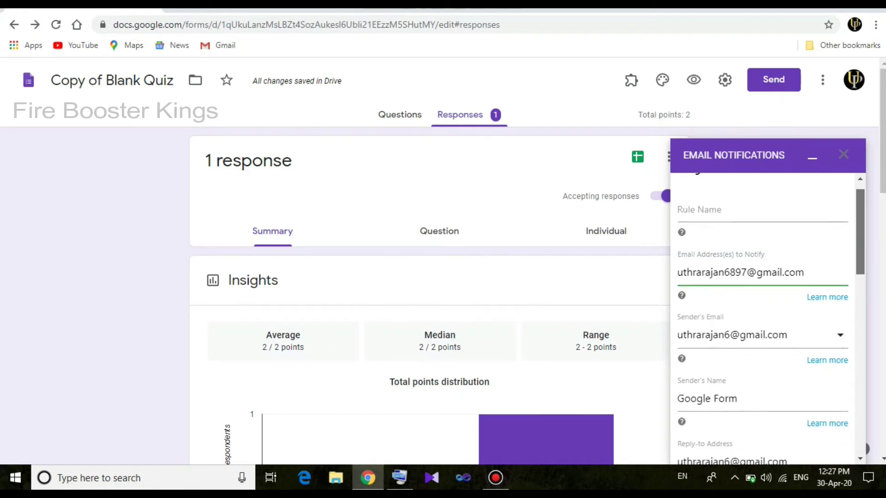
scroll(766, 318, up, 2)
scroll(765, 318, down, 9)
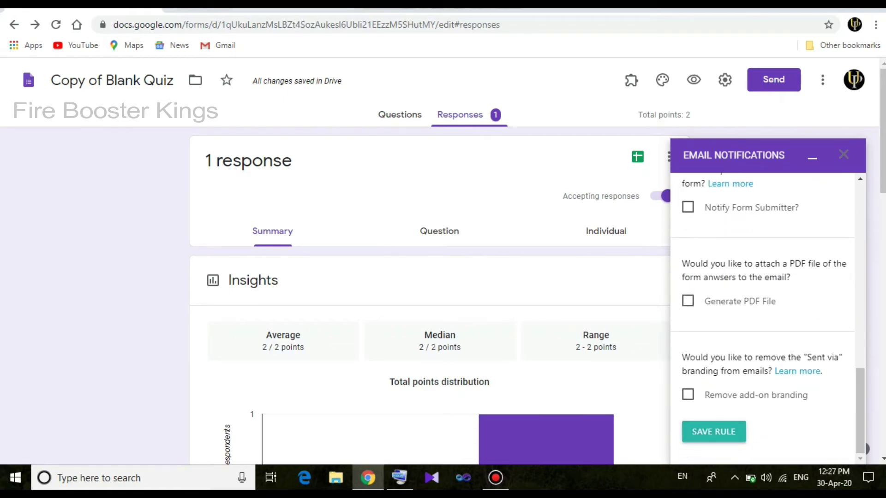
click(714, 431)
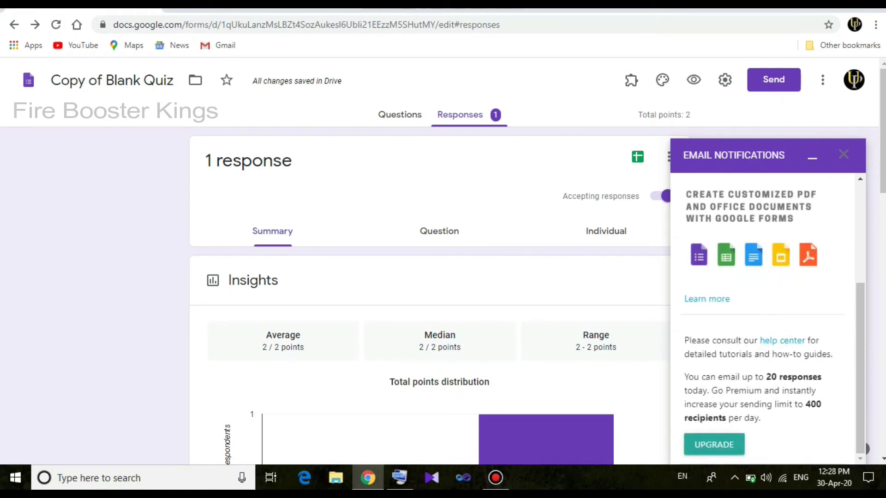
Scroll past the Rule Saved message and open MANAGE RULES to list Rule #1
scroll(766, 319, up, 2)
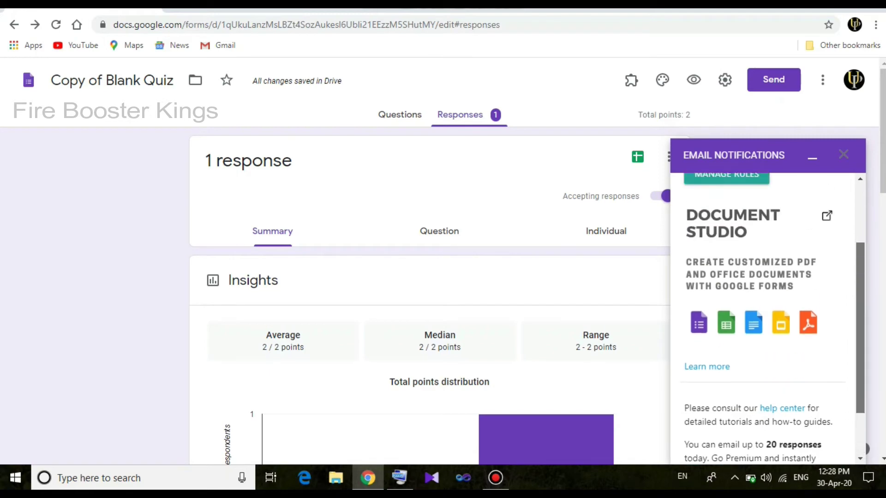
scroll(766, 318, up, 3)
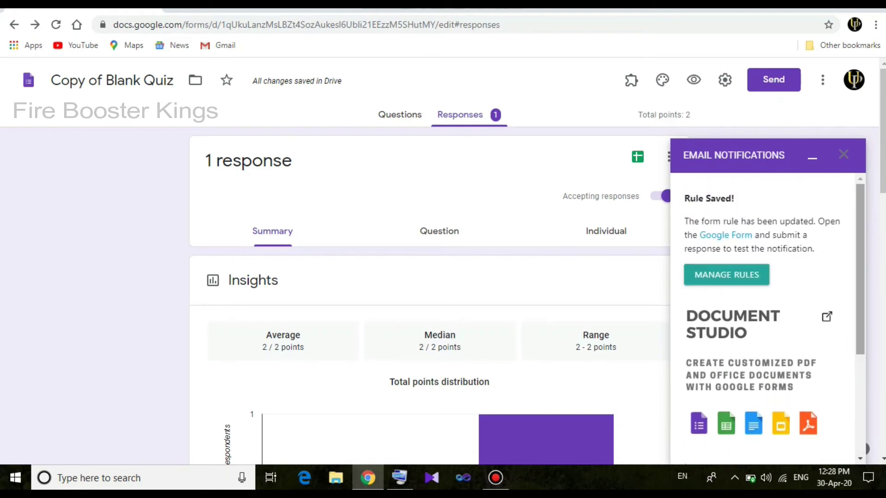
scroll(766, 318, down, 4)
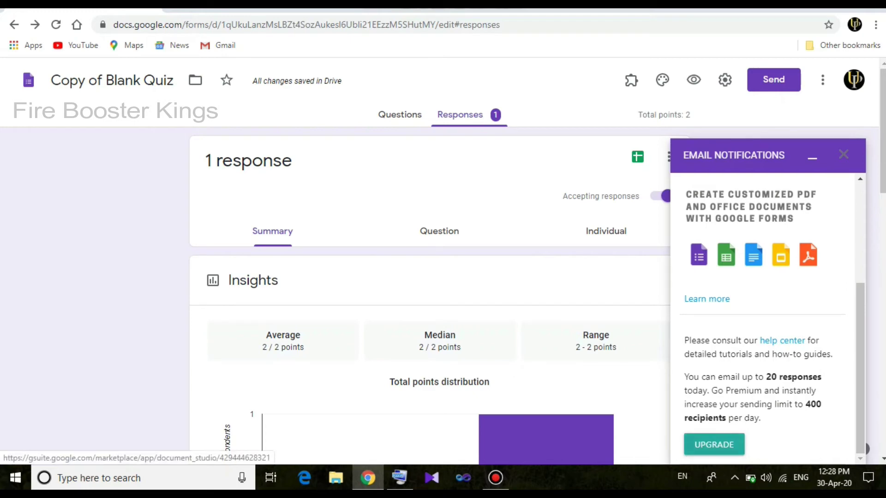
click(812, 158)
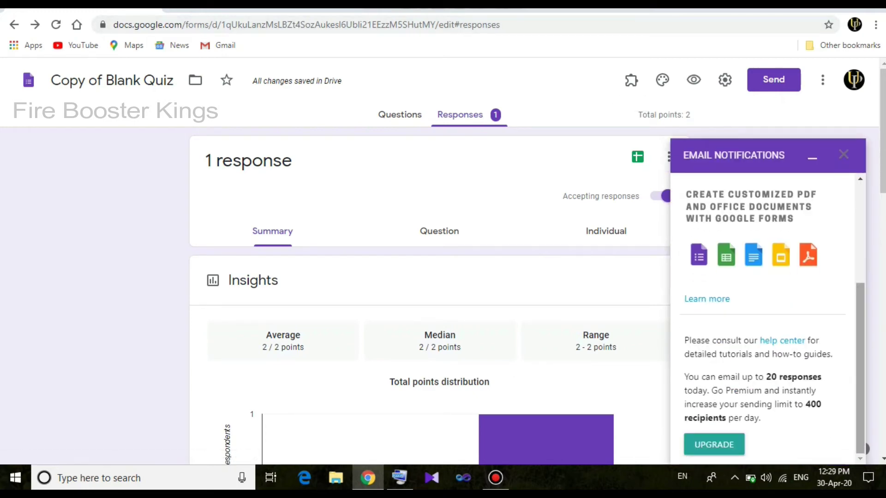
scroll(766, 318, up, 4)
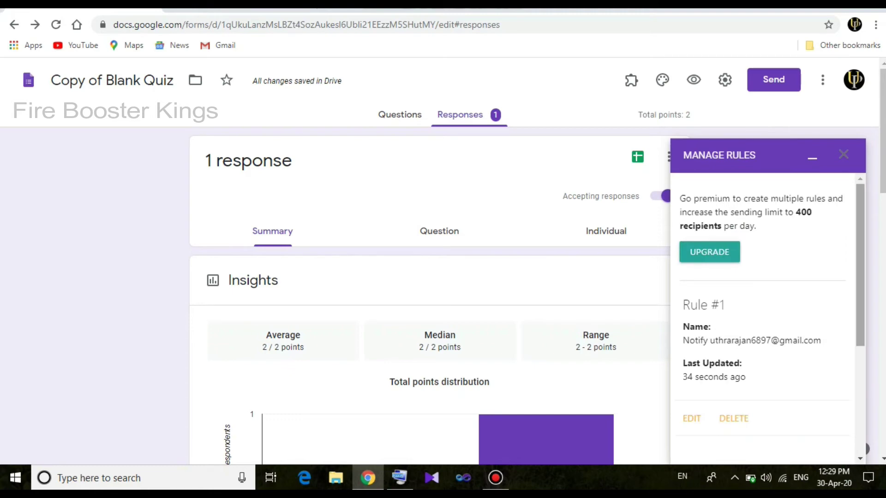
Pick (GMT+05:30) India Standard Time from the Google Form Timezone dropdown
scroll(864, 449, down, 4)
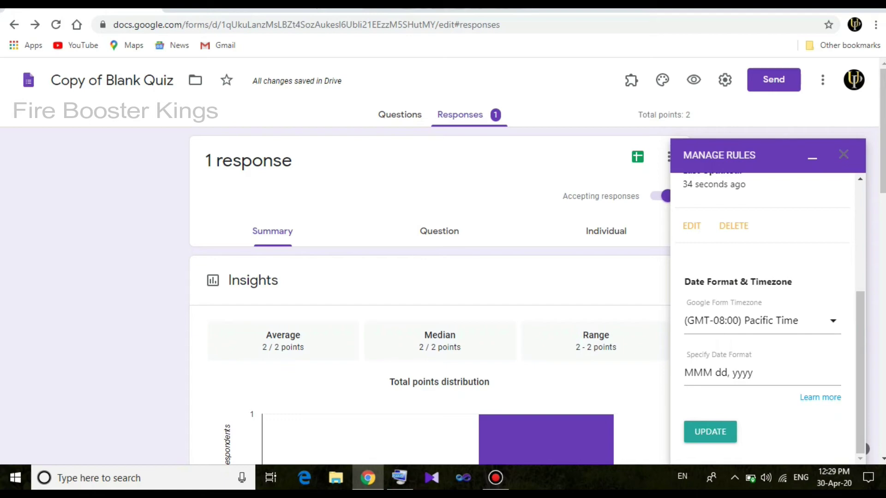
click(761, 321)
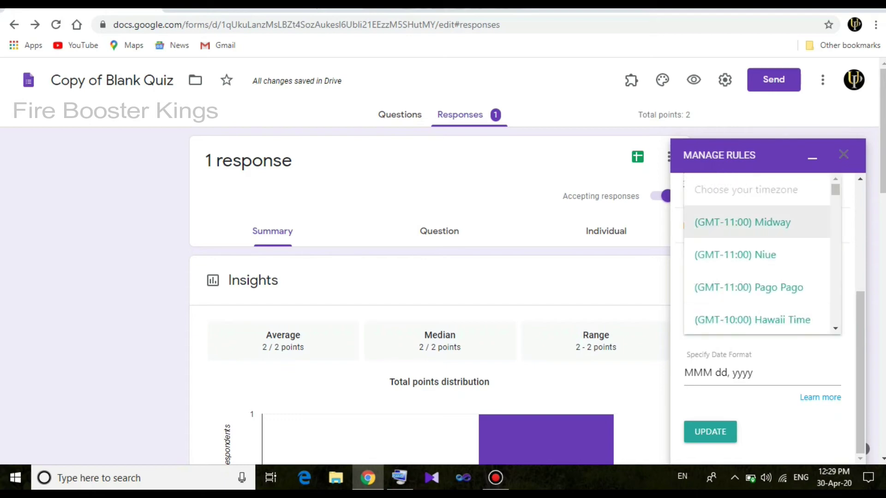
scroll(757, 254, down, 5)
scroll(761, 254, down, 3)
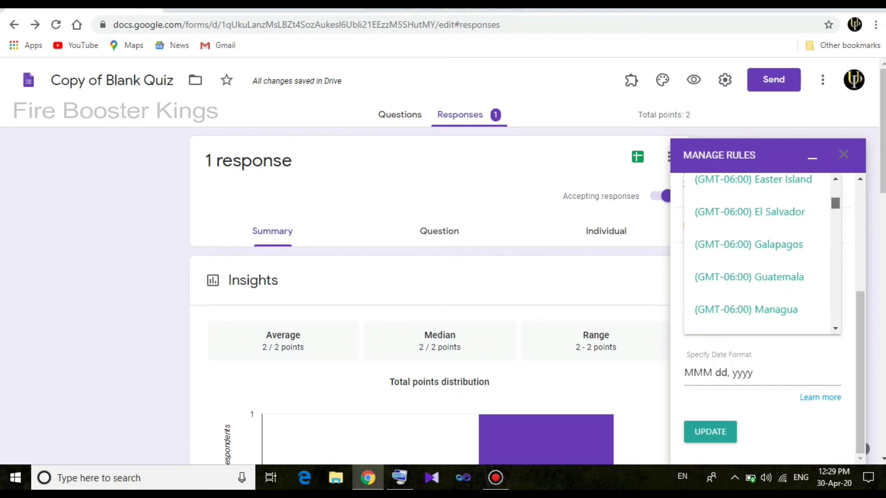
scroll(761, 253, up, 4)
scroll(761, 253, down, 8)
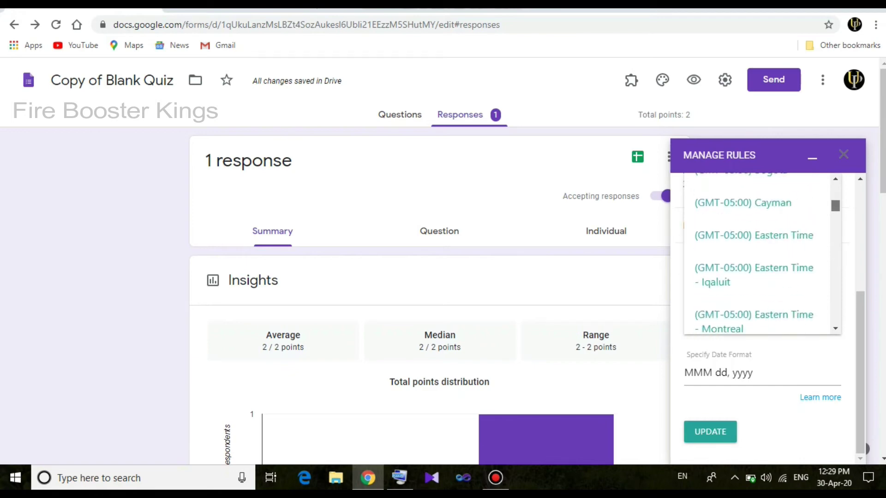
scroll(761, 254, down, 15)
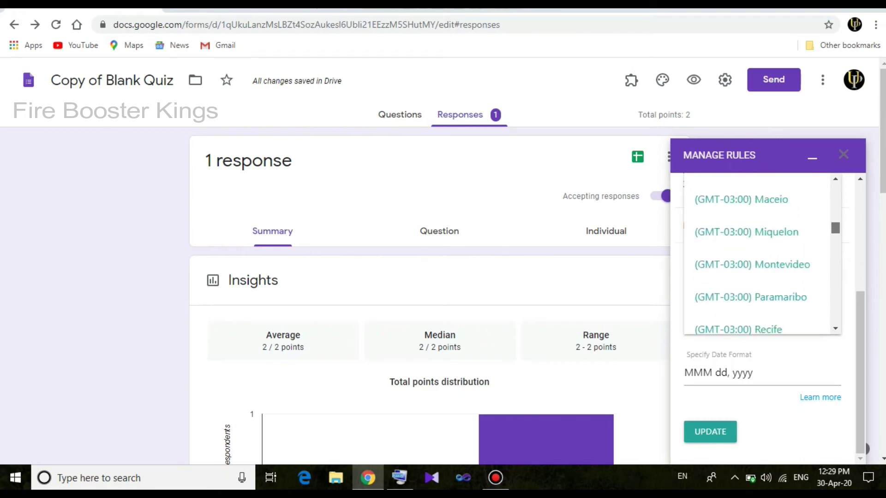
scroll(761, 254, down, 20)
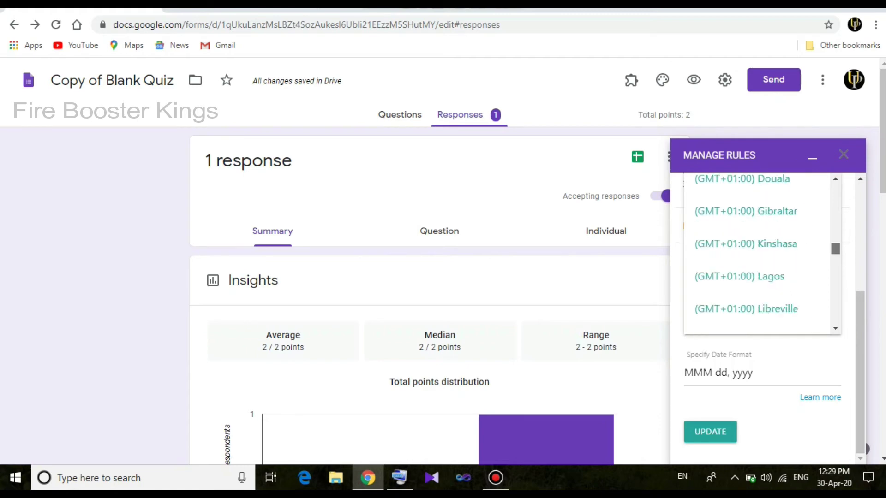
scroll(761, 254, down, 20)
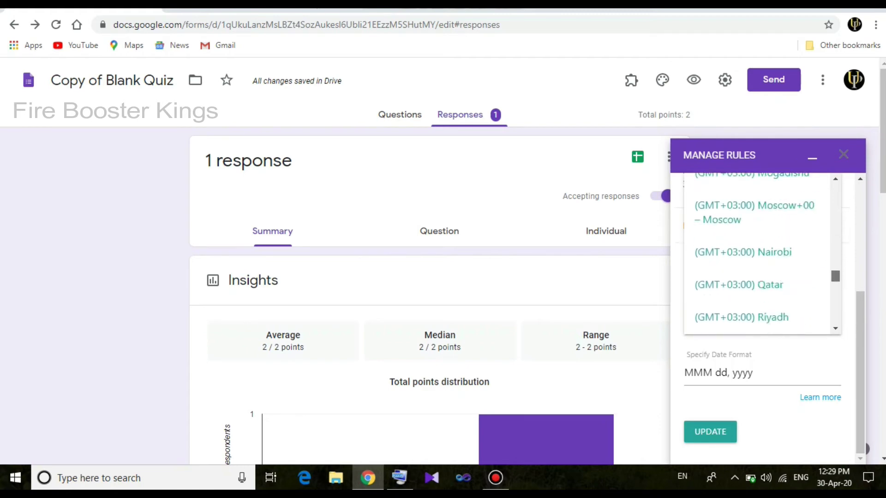
scroll(761, 254, down, 10)
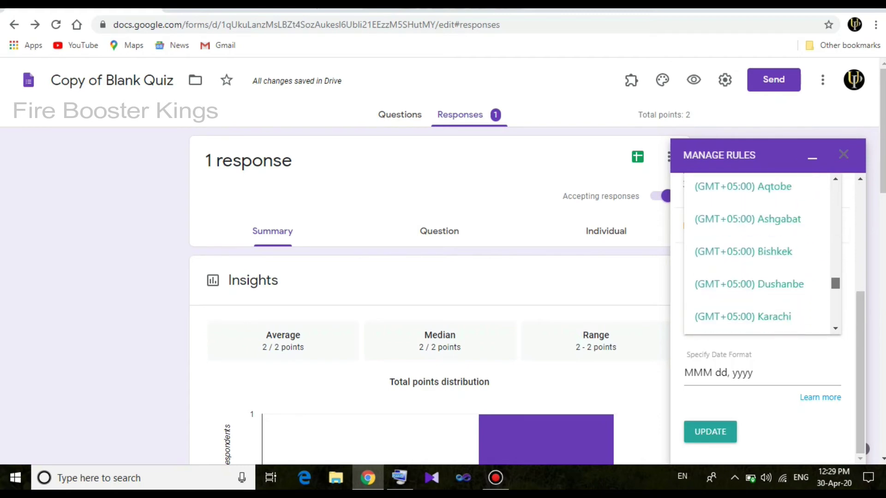
scroll(761, 254, down, 2)
scroll(761, 254, down, 5)
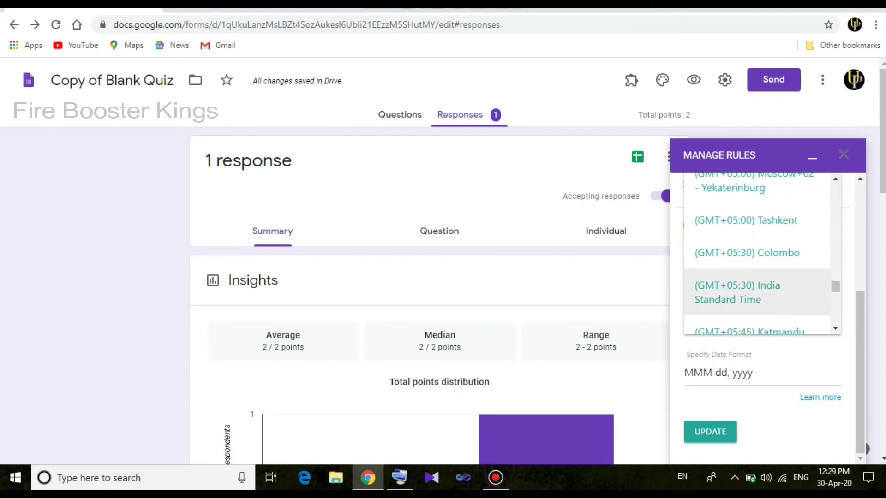
click(812, 299)
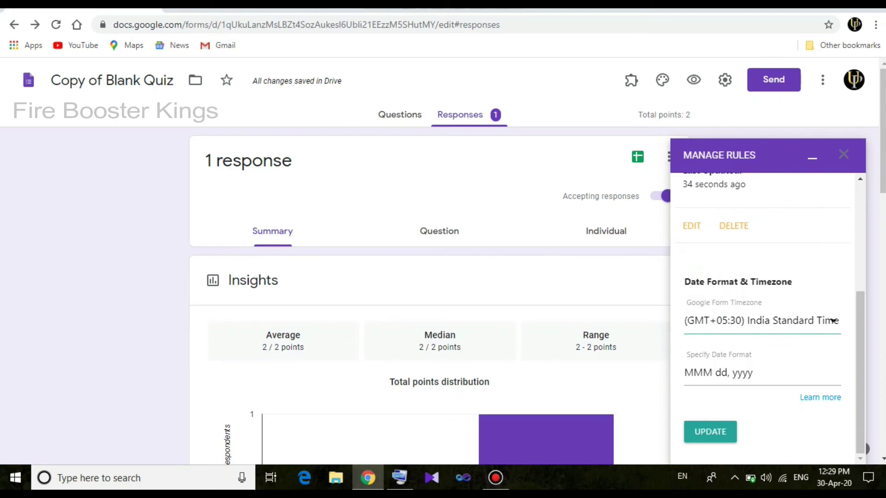
Replace the date format with 'apr 30,2020', click UPDATE, and return to the Questions page
click(752, 373)
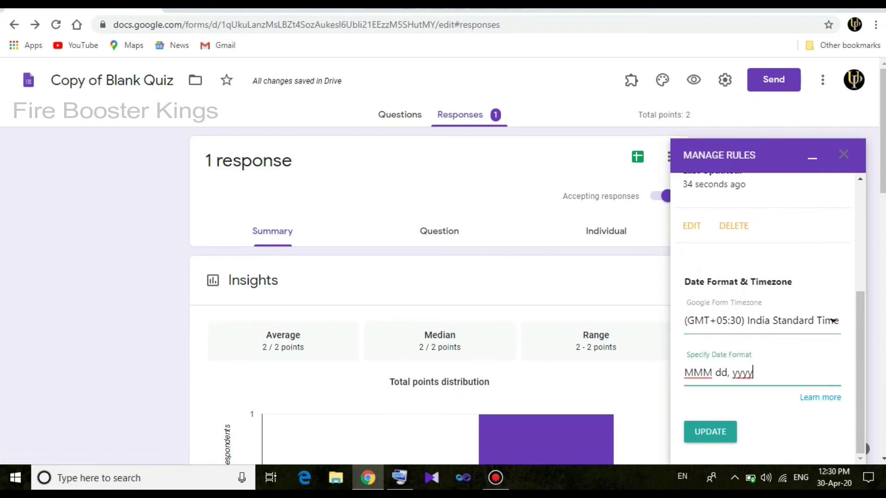
drag(715, 373, 747, 373)
click(753, 372)
key(BackSpace)
key(BackSpace)
key(BackSpace)
key(BackSpace)
key(BackSpace)
key(BackSpace)
key(BackSpace)
key(BackSpace)
key(BackSpace)
key(BackSpace)
key(BackSpace)
key(BackSpace)
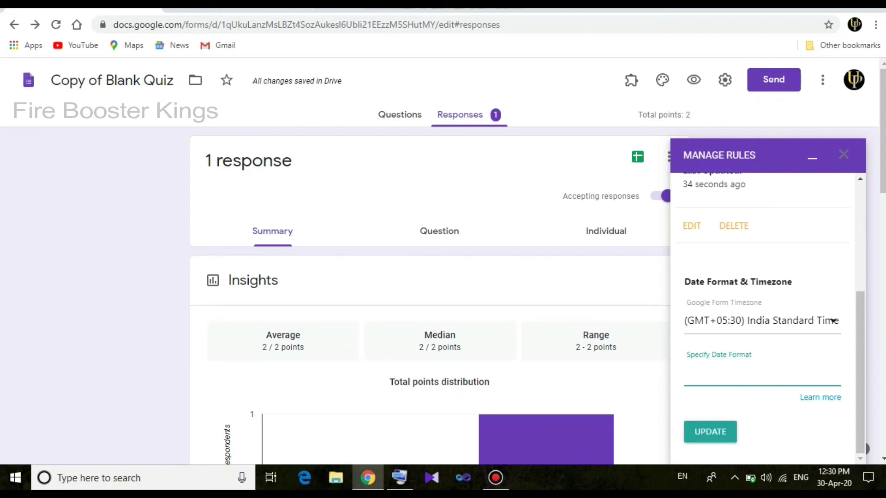
text(apr 30,2020)
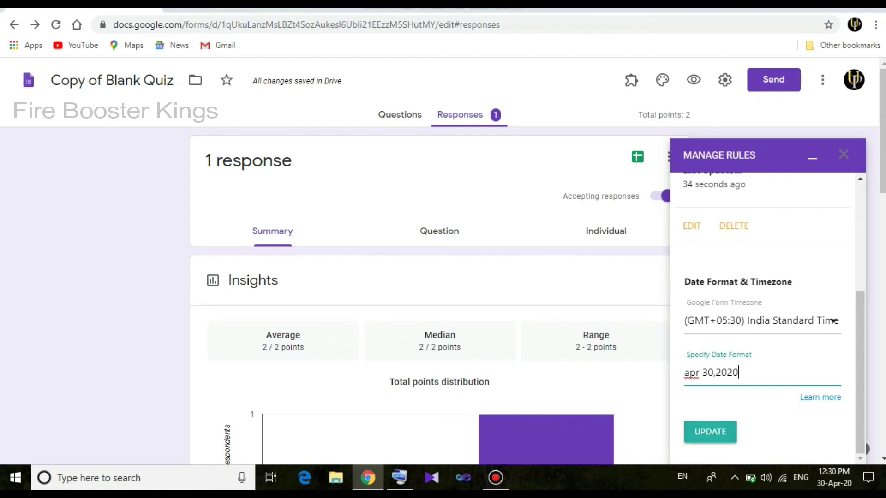
click(710, 432)
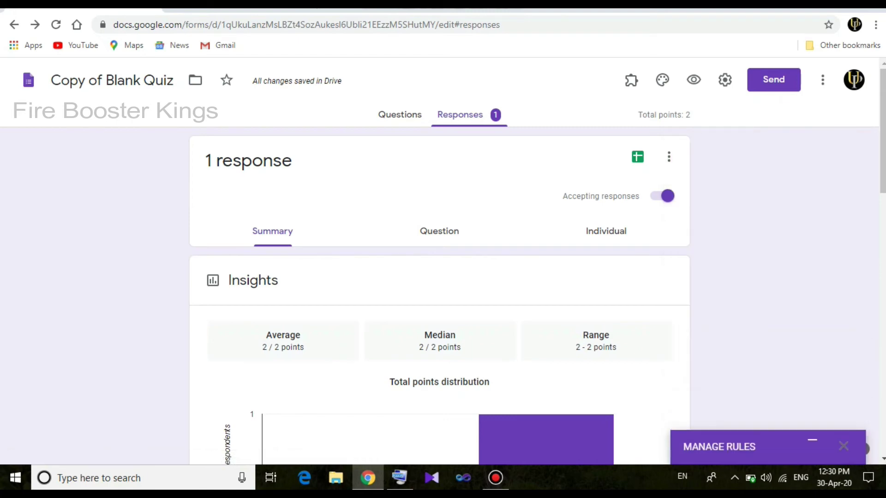
click(400, 115)
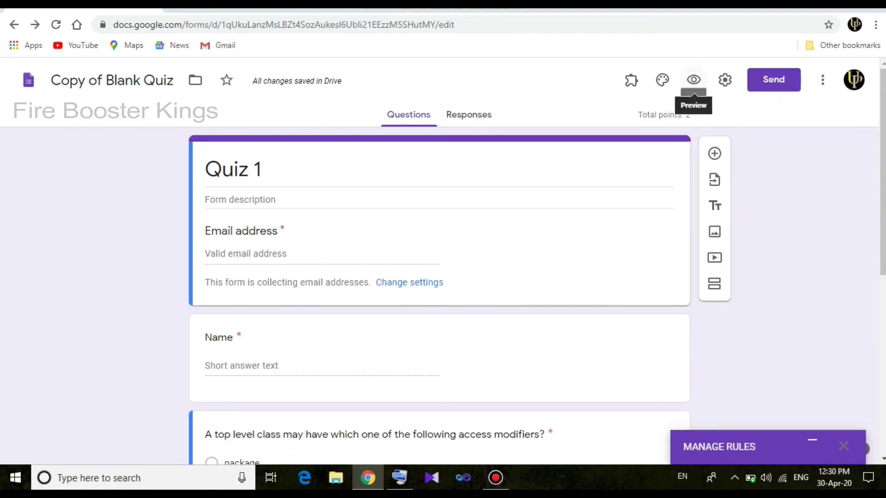
Preview the quiz and fill in the respondent's e-mail address and name
click(693, 80)
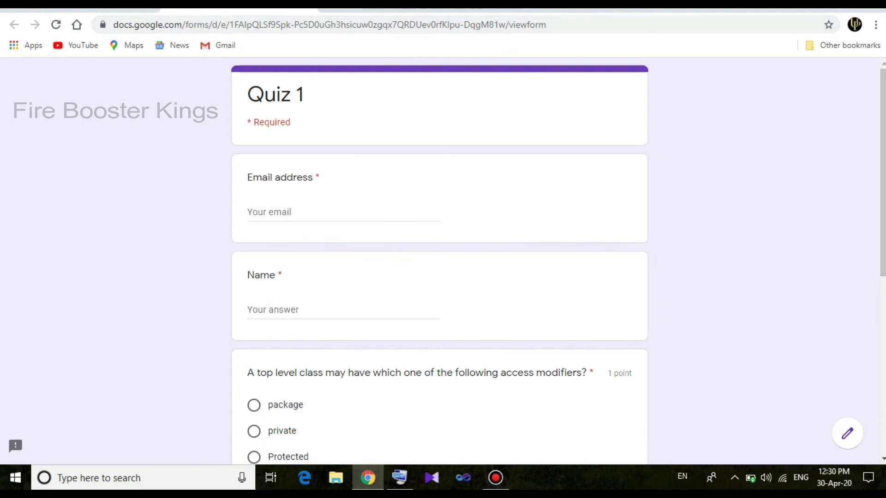
click(277, 213)
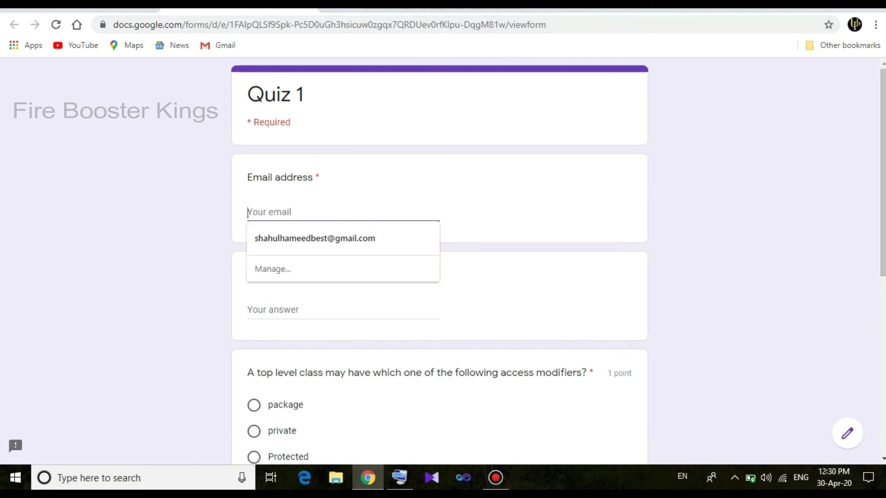
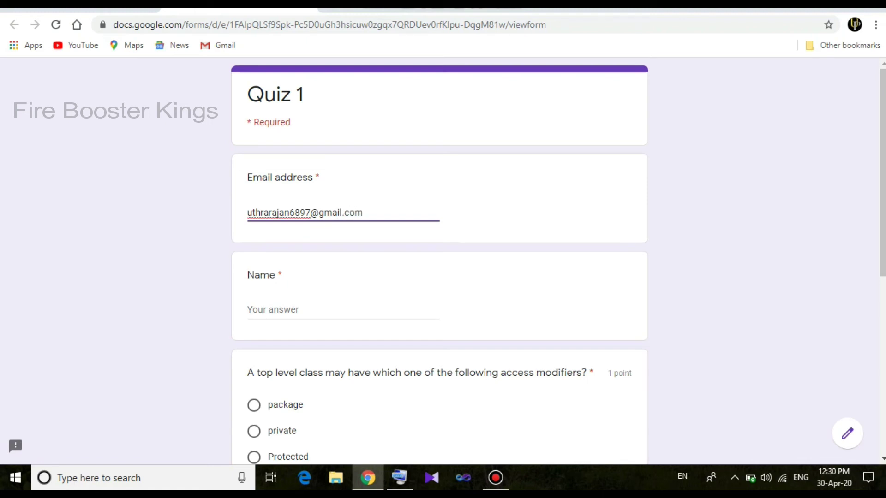
click(342, 310)
text(uth)
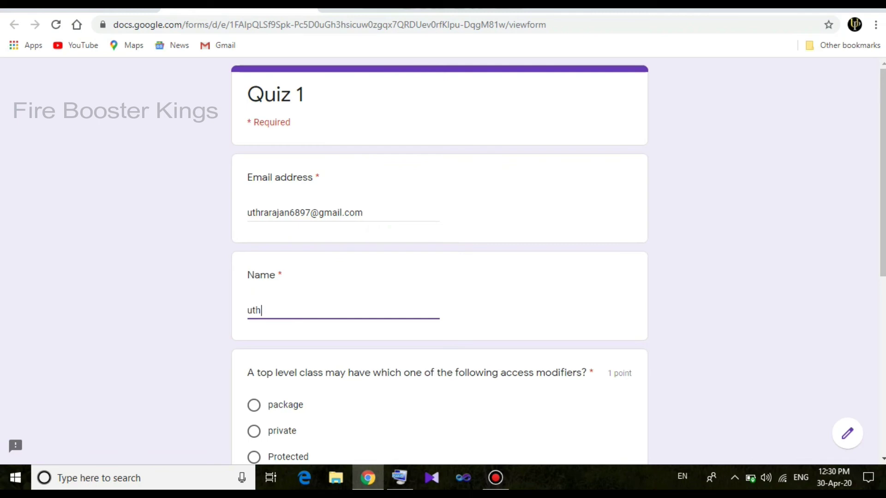
text(ra)
Answer Public for question 1 and Private for question 2, then submit
scroll(439, 259, down, 3)
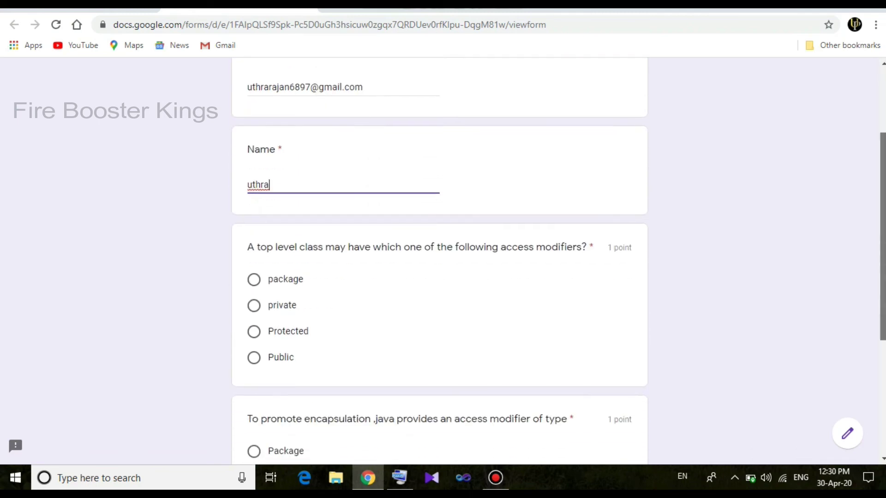
click(254, 361)
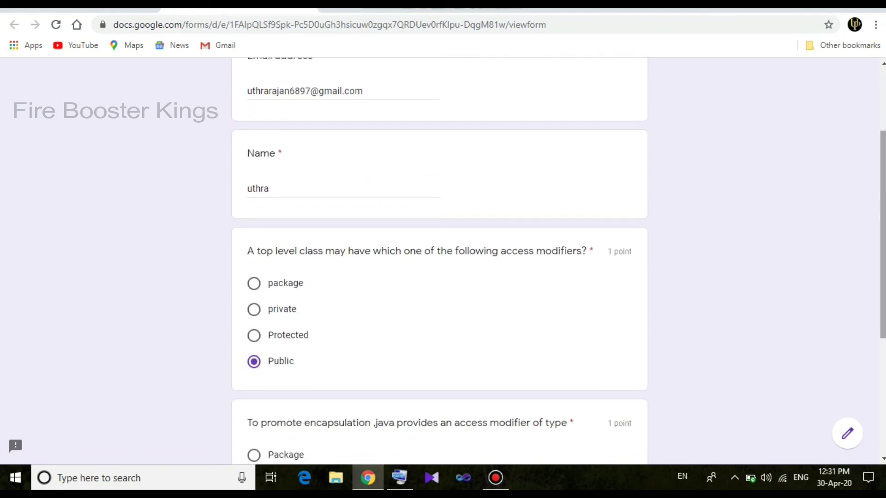
scroll(438, 258, down, 5)
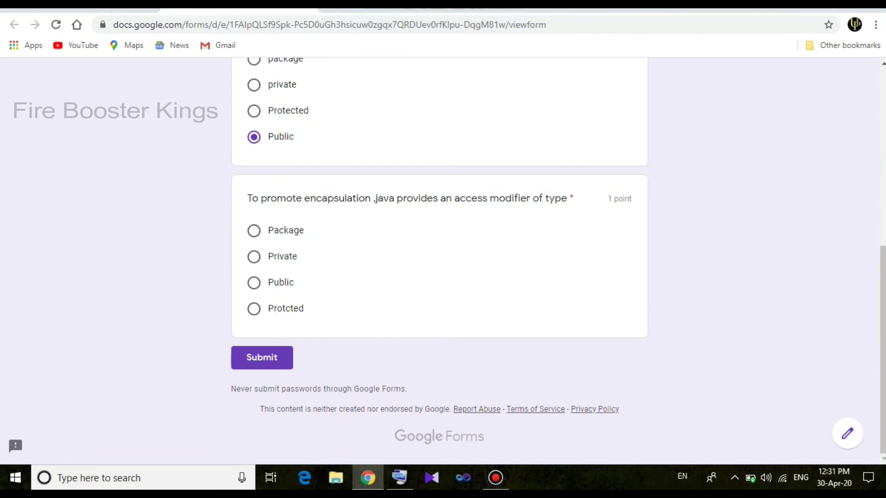
click(254, 256)
click(262, 358)
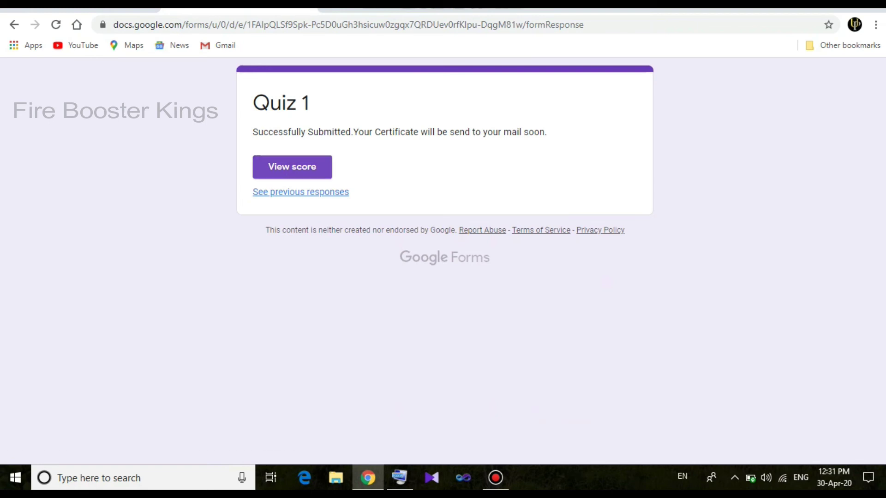
Check the submitted Quiz 1 response's 2/2 score, return to the confirmation page, then go to Gmail
click(302, 167)
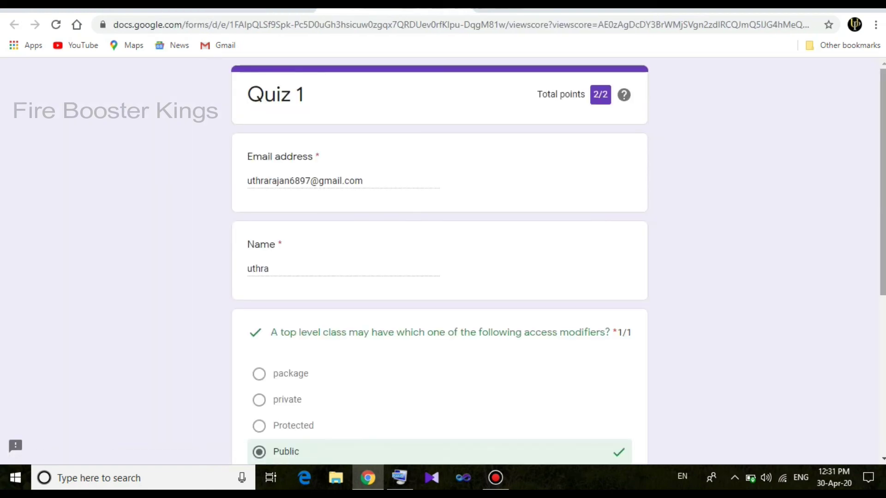
scroll(439, 268, down, 6)
scroll(439, 268, up, 6)
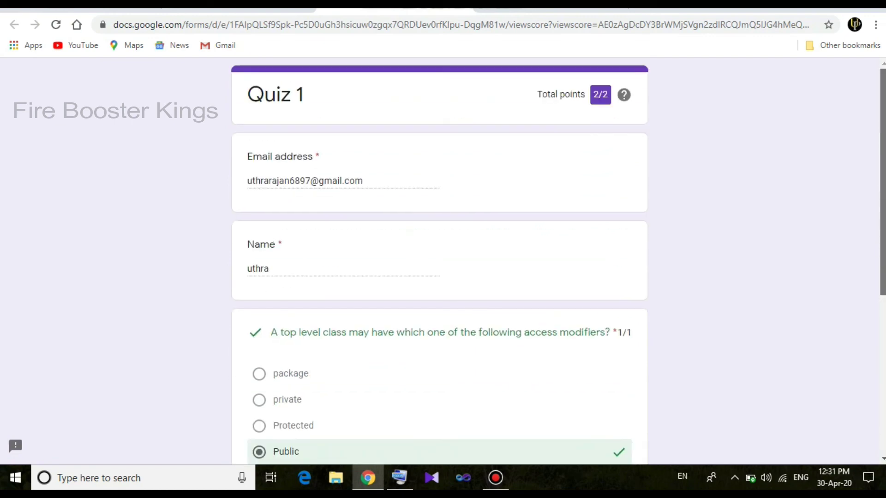
key(alt+Left)
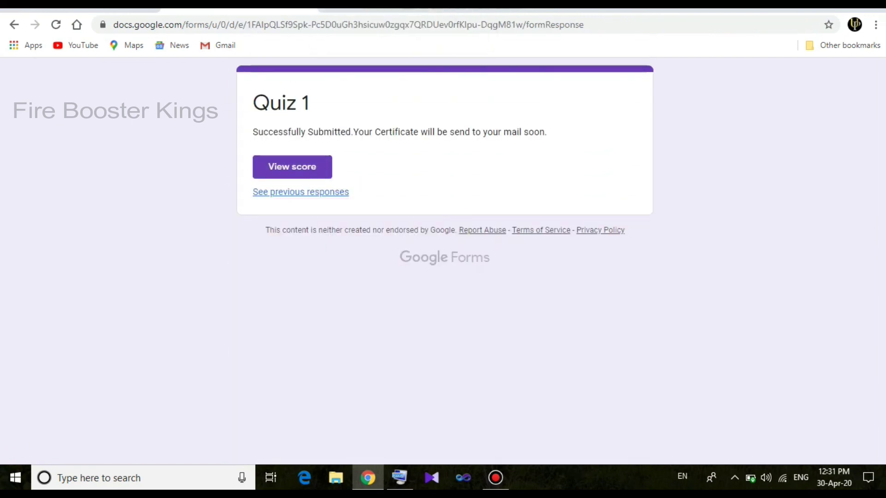
key(ctrl+Tab)
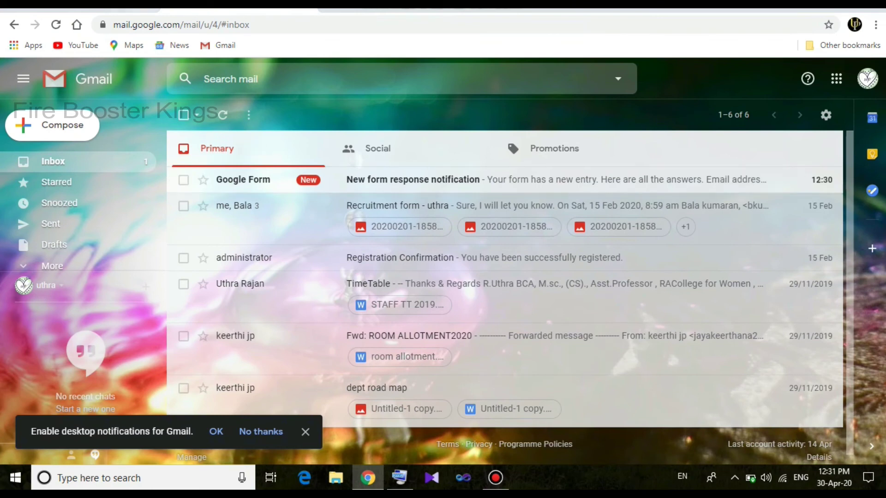
Open the Google Form notification email and review the answers Public and Private, each scored 1/1
click(415, 179)
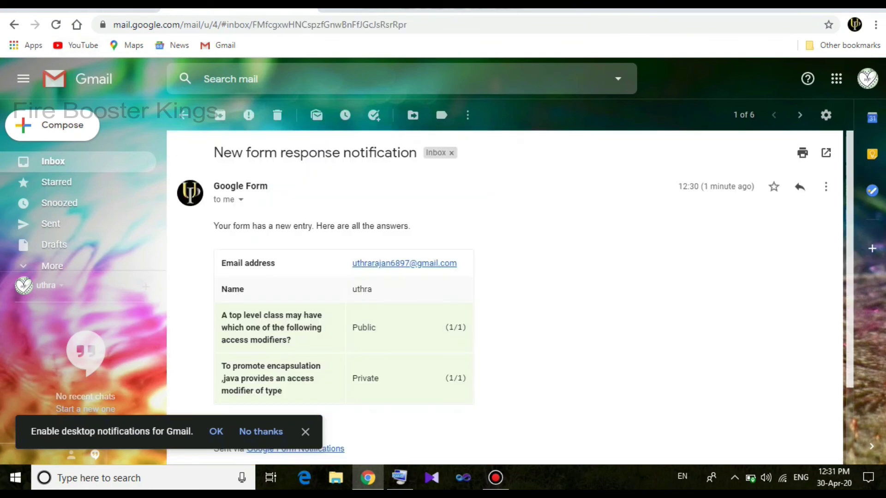
scroll(505, 297, down, 1)
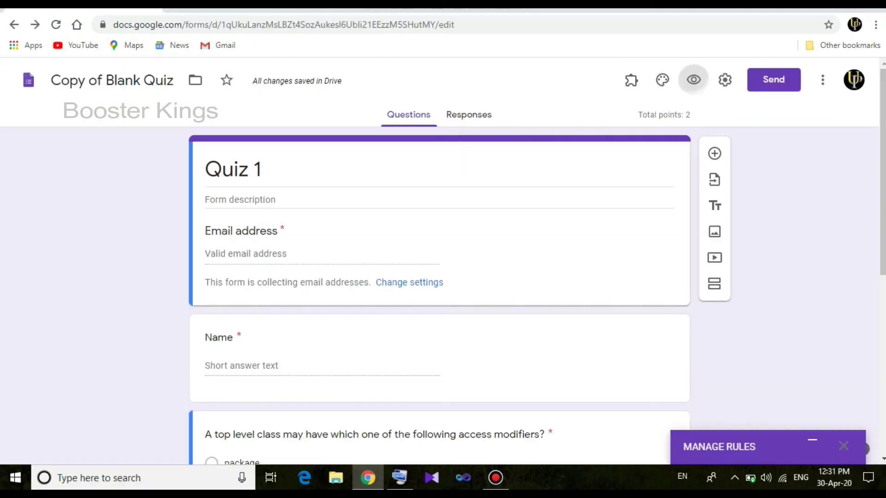
click(631, 80)
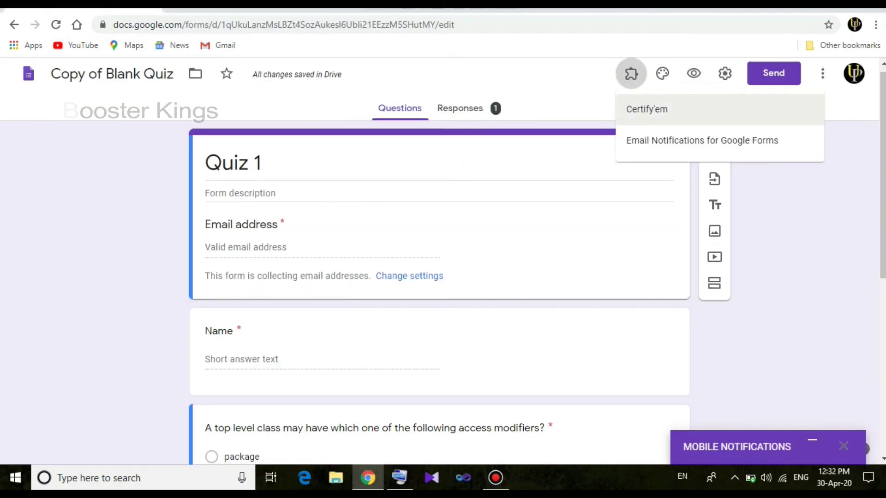
click(701, 140)
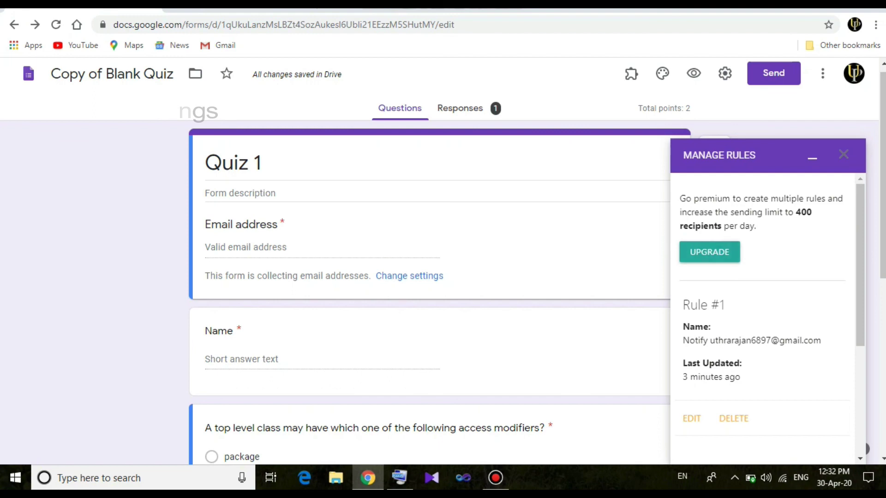
scroll(766, 323, down, 4)
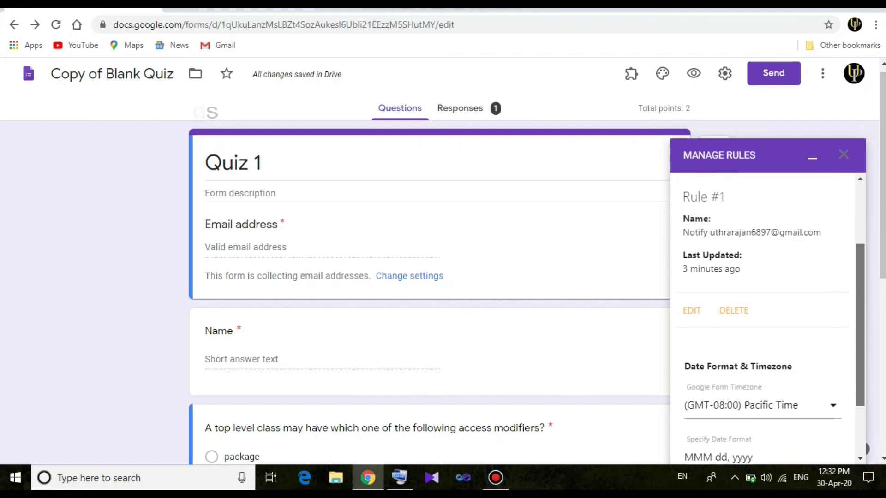
scroll(766, 323, up, 4)
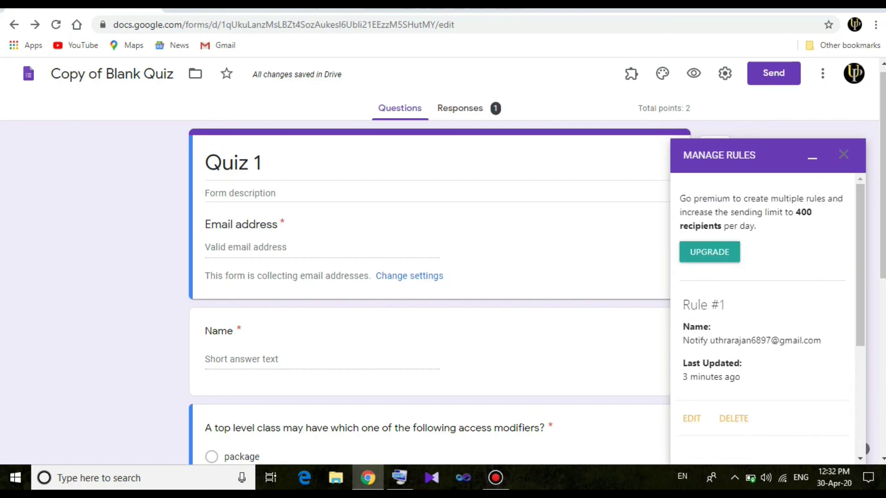
click(812, 158)
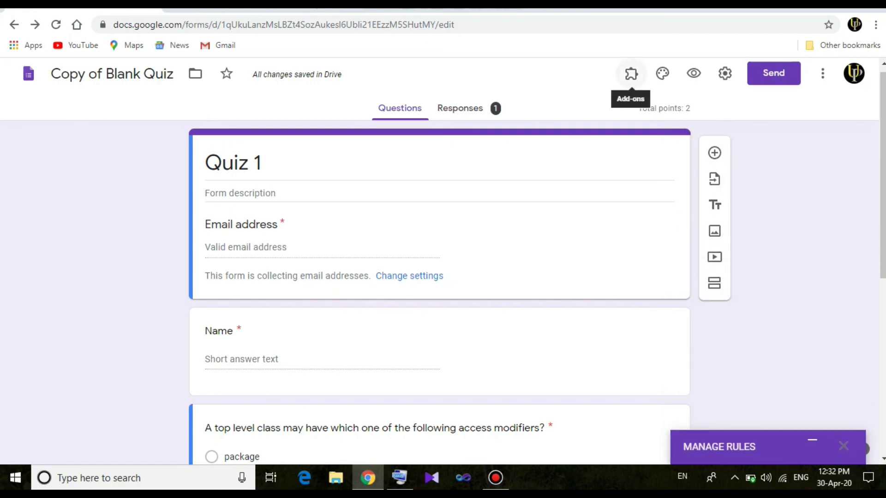
click(631, 74)
click(701, 140)
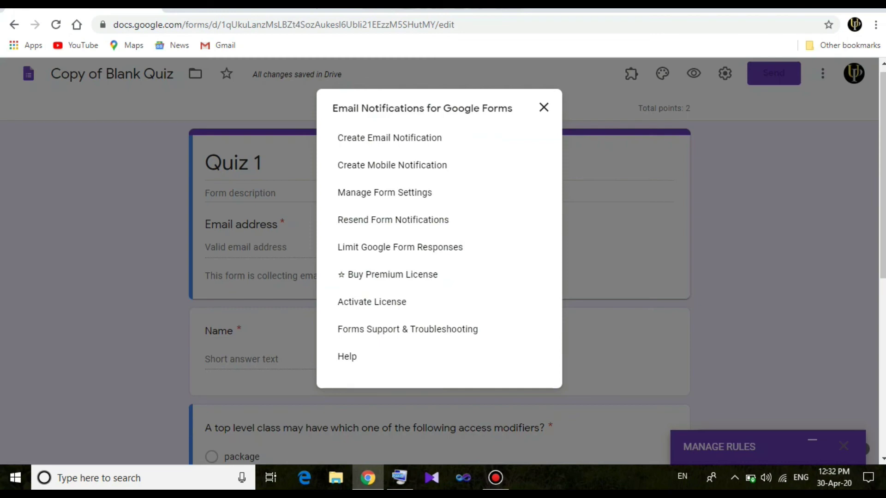
key(Escape)
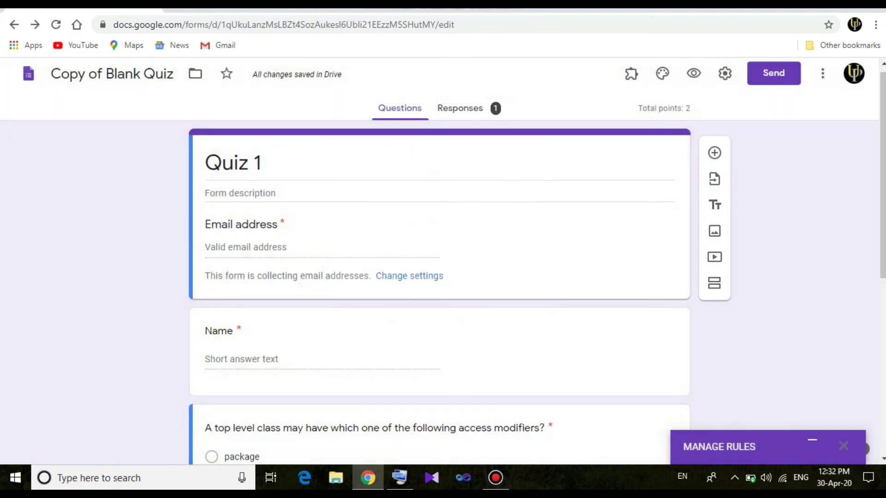